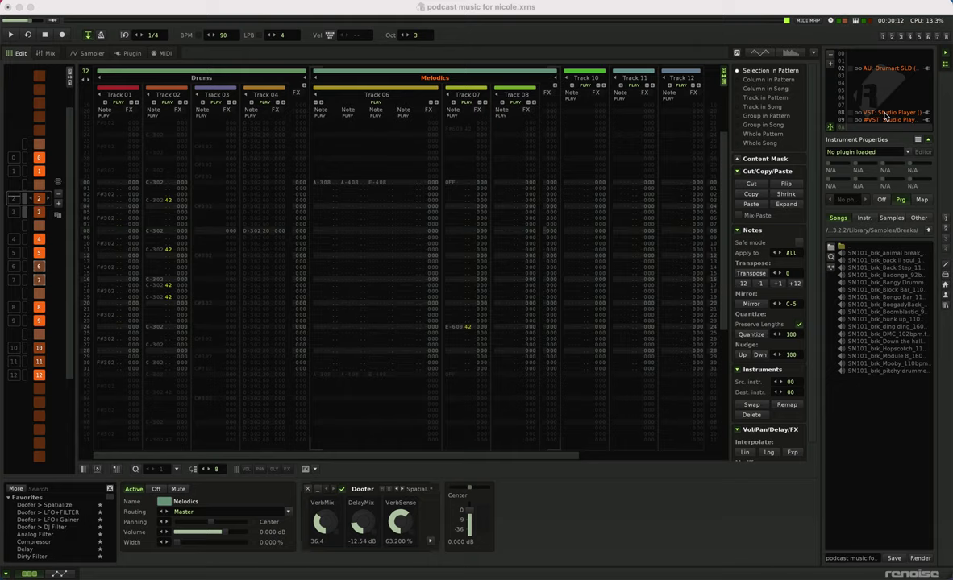
Open the Studio Player plugin window, browse its presets, then close it again.
{"action": "double_click", "coordinate": [885, 116]}
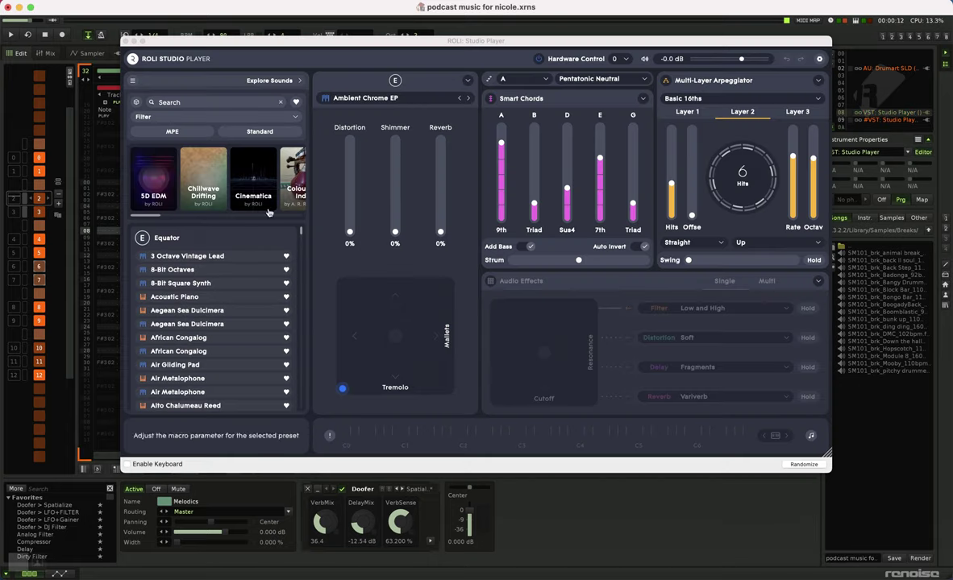
{"action": "mouse_move", "coordinate": [204, 271]}
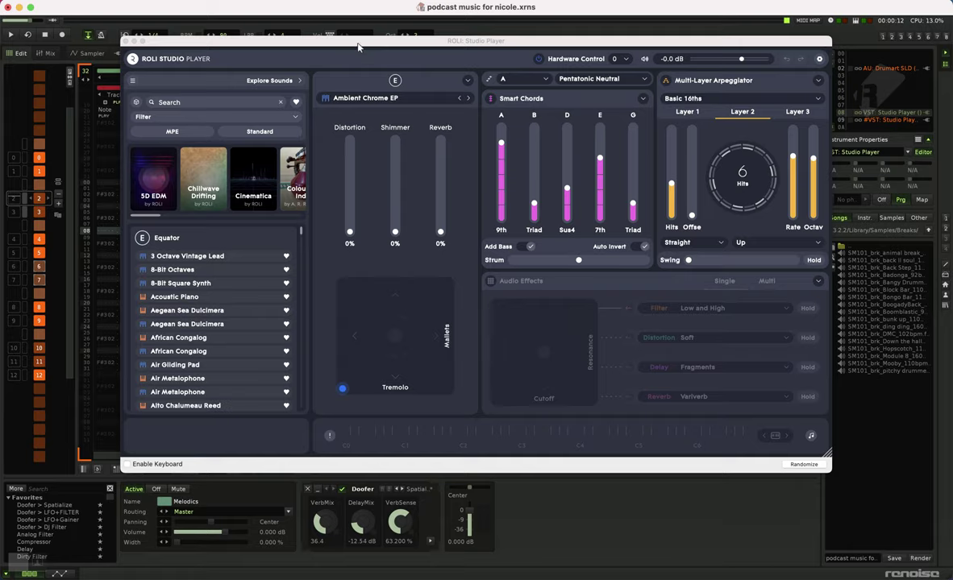
{"action": "key", "text": "super+w"}
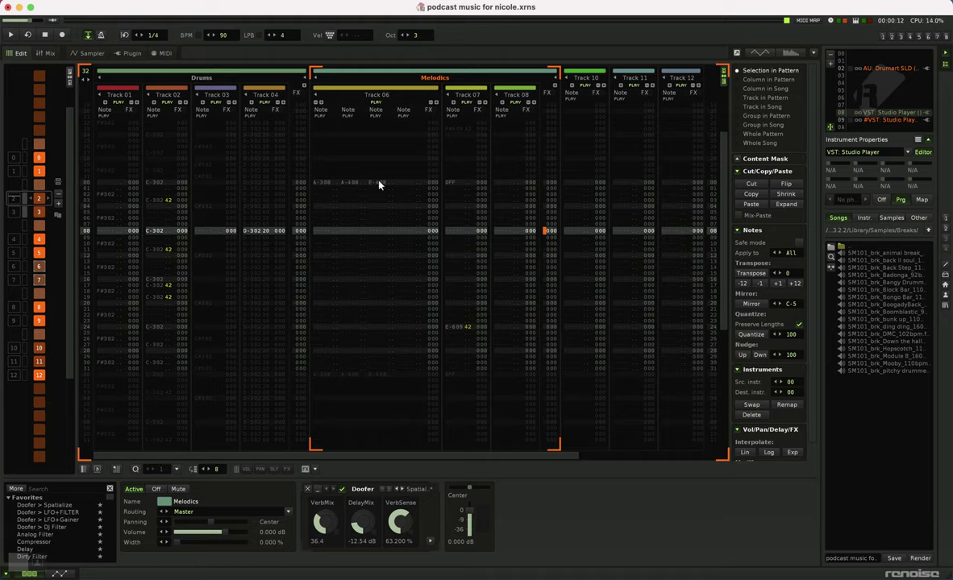
Solo Track 06 and start song playback.
{"action": "right_click", "coordinate": [377, 106]}
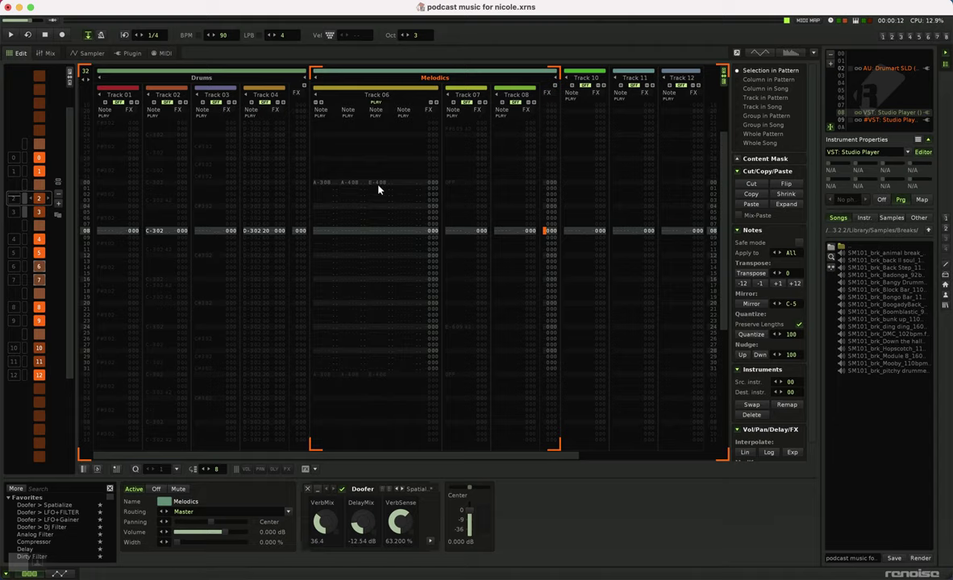
{"action": "key", "text": "space"}
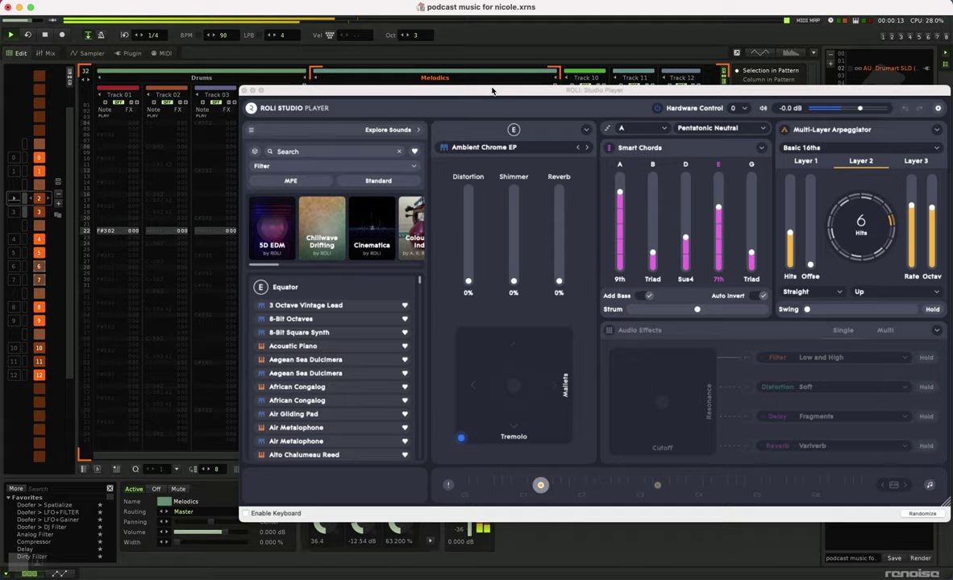
Move the Studio Player window aside, then close it while the song keeps playing.
{"action": "left_click_drag", "start_coordinate": [485, 68], "coordinate": [355, 103]}
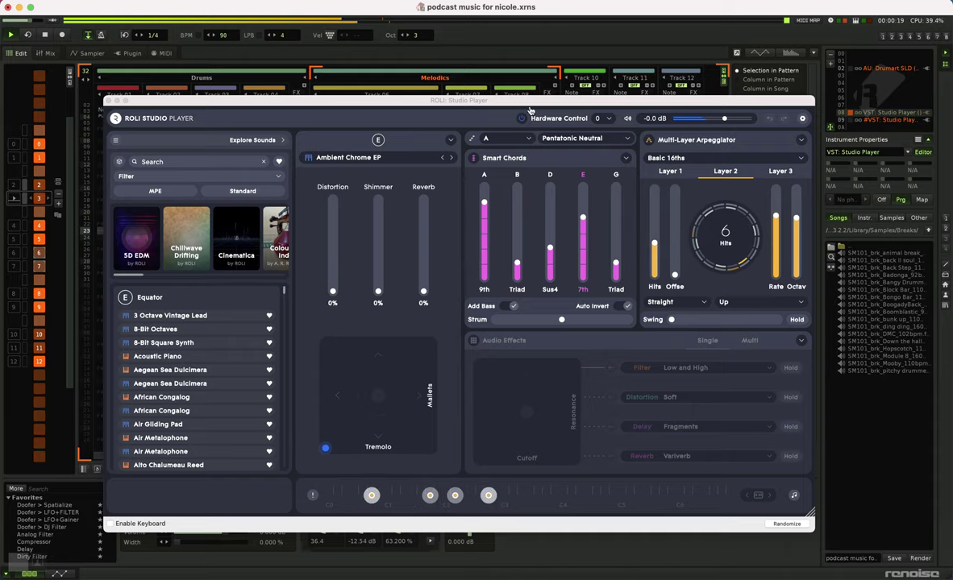
{"action": "key", "text": "super+w"}
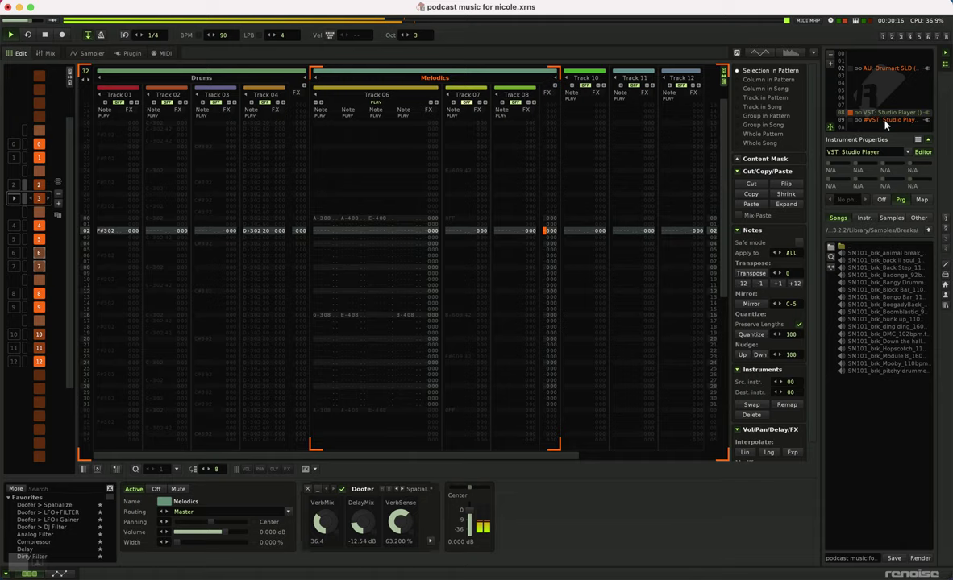
Unmute Track 07 and widen the sequence list to reveal the section names.
{"action": "left_click", "coordinate": [467, 103]}
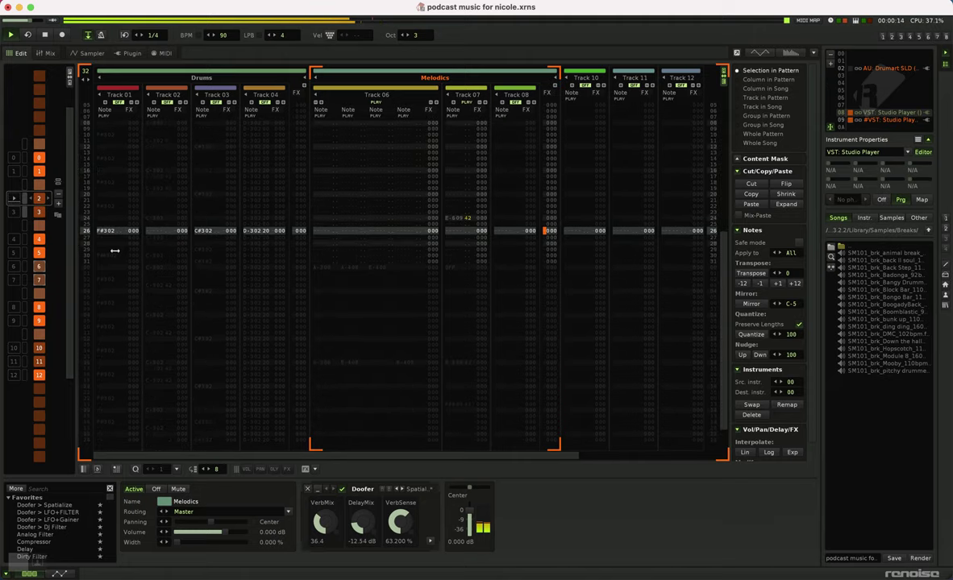
{"action": "left_click_drag", "start_coordinate": [133, 252], "coordinate": [102, 252]}
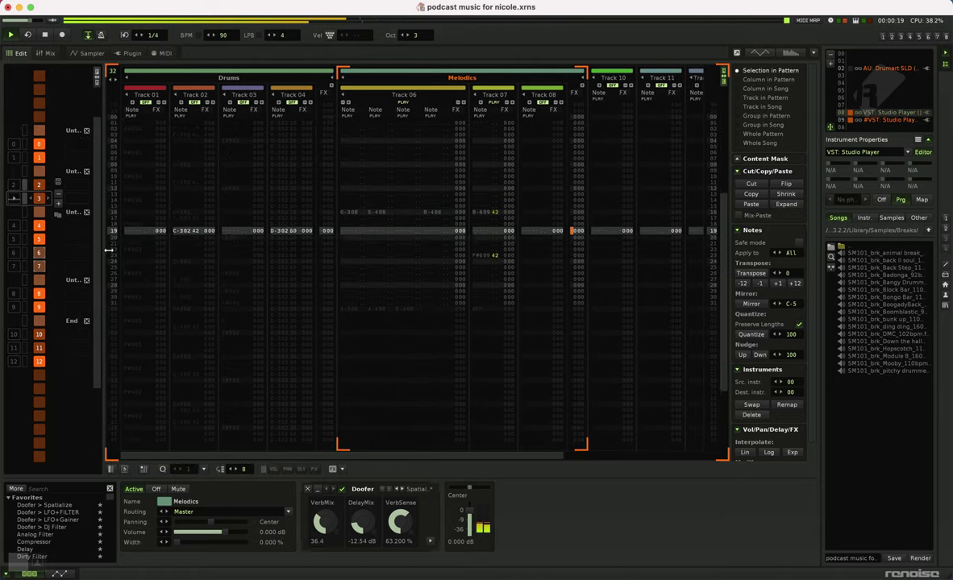
Show the pattern matrix, unmute Track 01, and select the Drums group.
{"action": "left_click", "coordinate": [93, 71]}
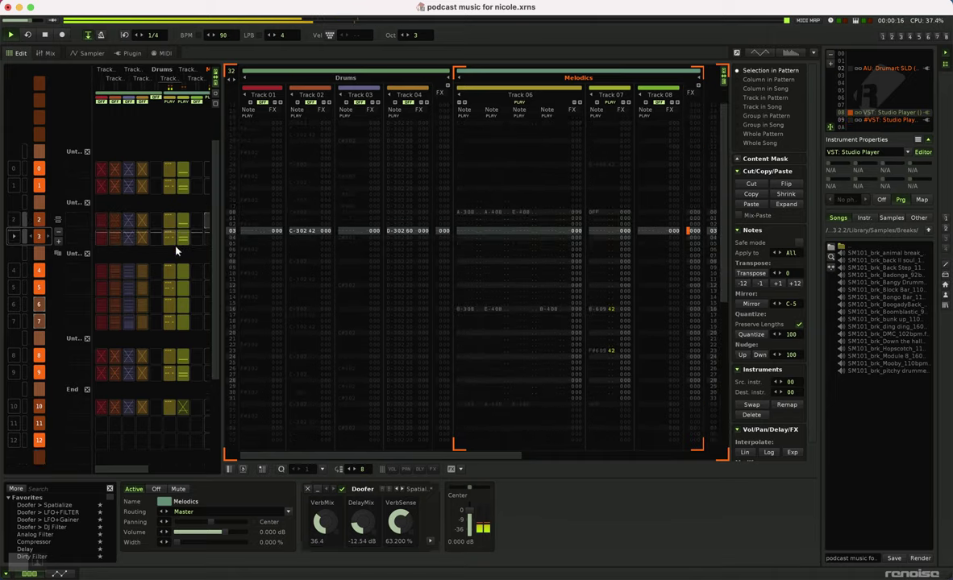
{"action": "left_click", "coordinate": [263, 103]}
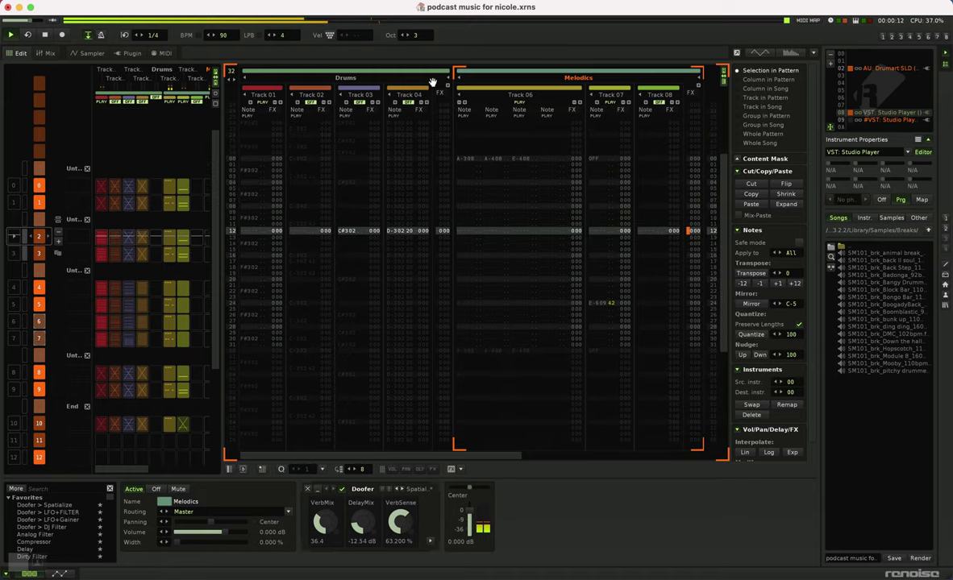
{"action": "left_click", "coordinate": [432, 83]}
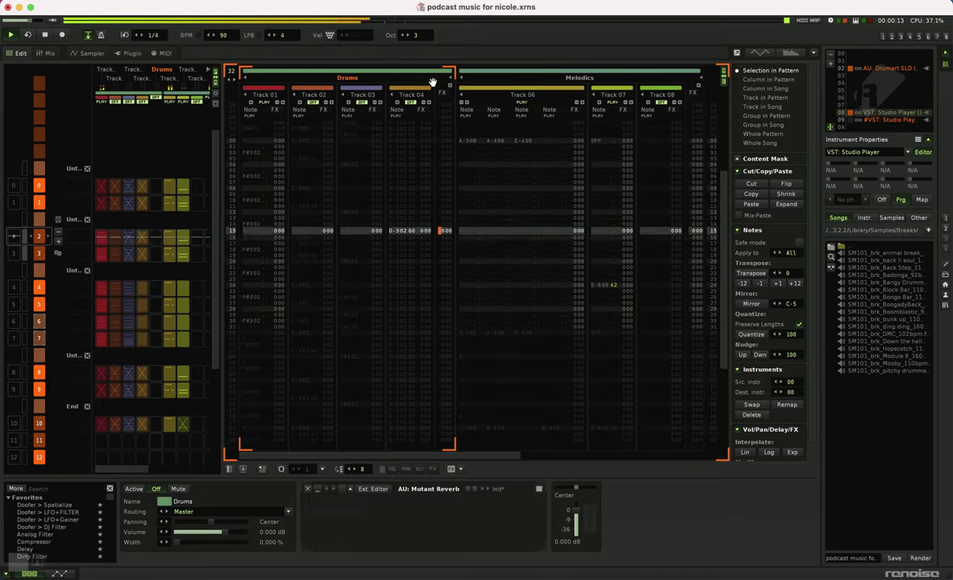
In the mixer, unmute the Mutant Reverb strip and select the AU: Drumart SLD instrument.
{"action": "left_click", "coordinate": [46, 52]}
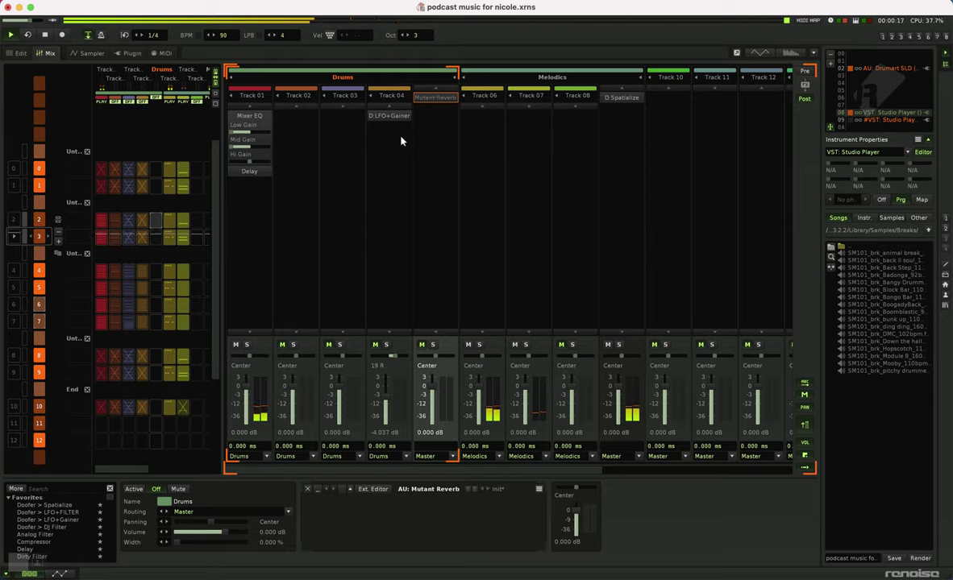
{"action": "left_click", "coordinate": [421, 345]}
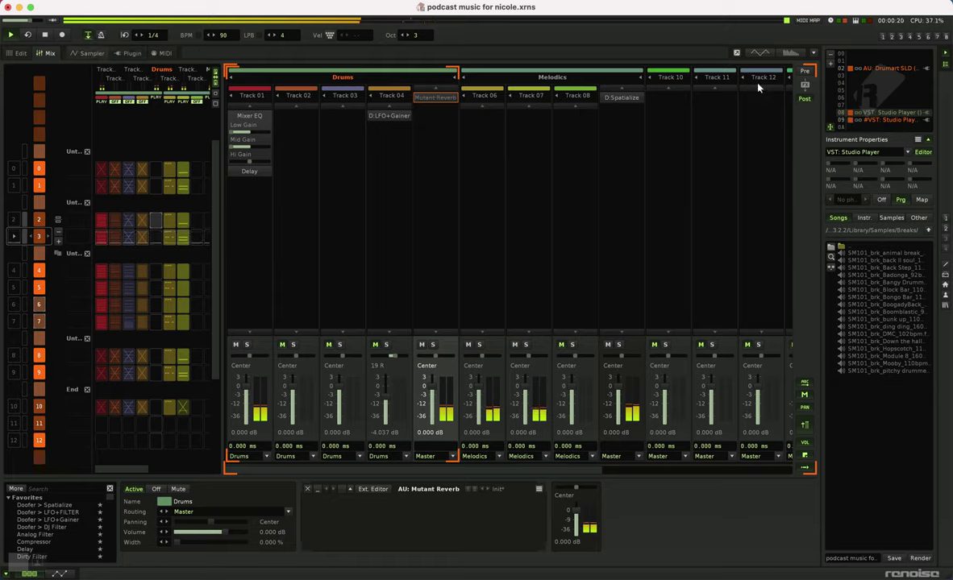
{"action": "left_click", "coordinate": [882, 70]}
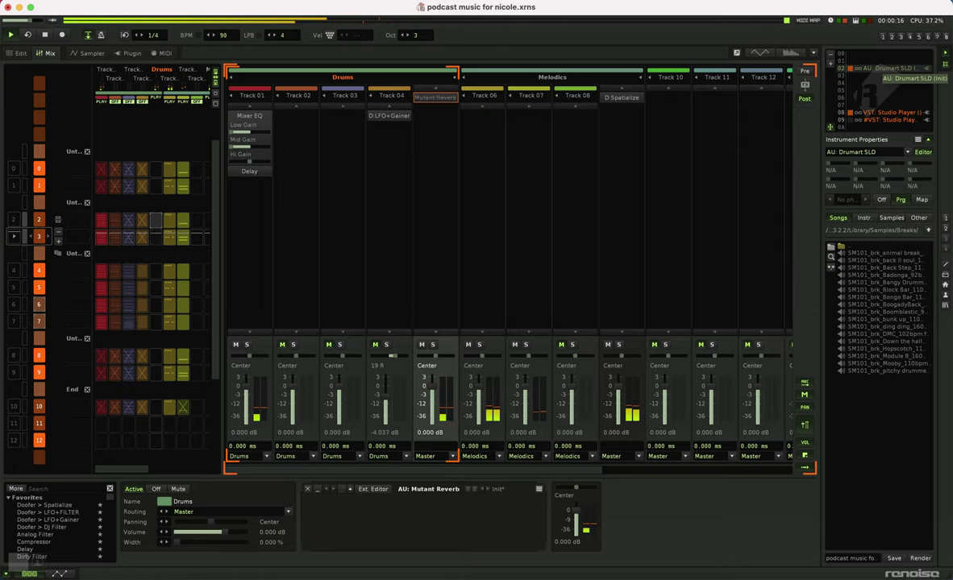
Open and close the Drumart SLD plugin window, then select Track 03 in the pattern matrix.
{"action": "double_click", "coordinate": [882, 69]}
{"action": "left_click_drag", "start_coordinate": [570, 72], "coordinate": [506, 87]}
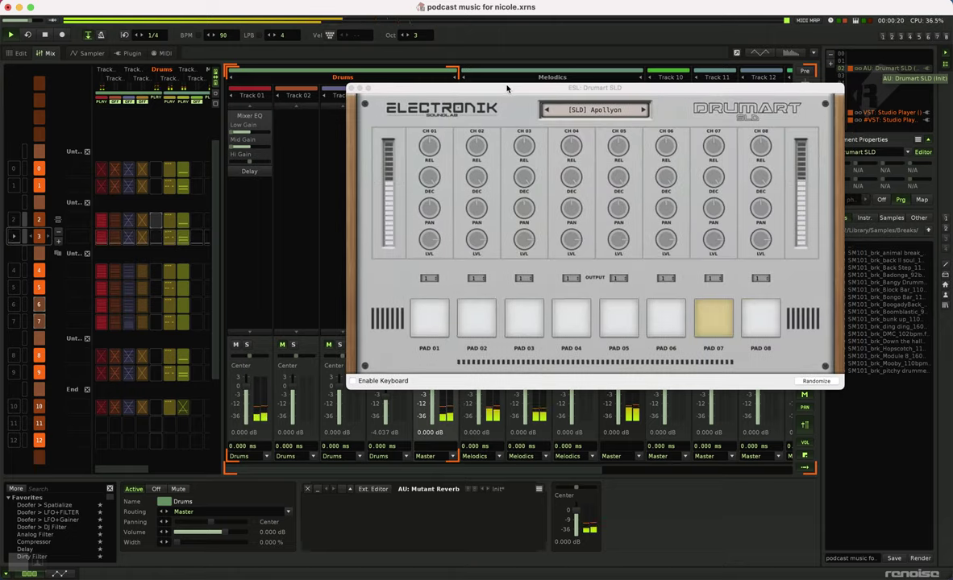
{"action": "left_click", "coordinate": [350, 87]}
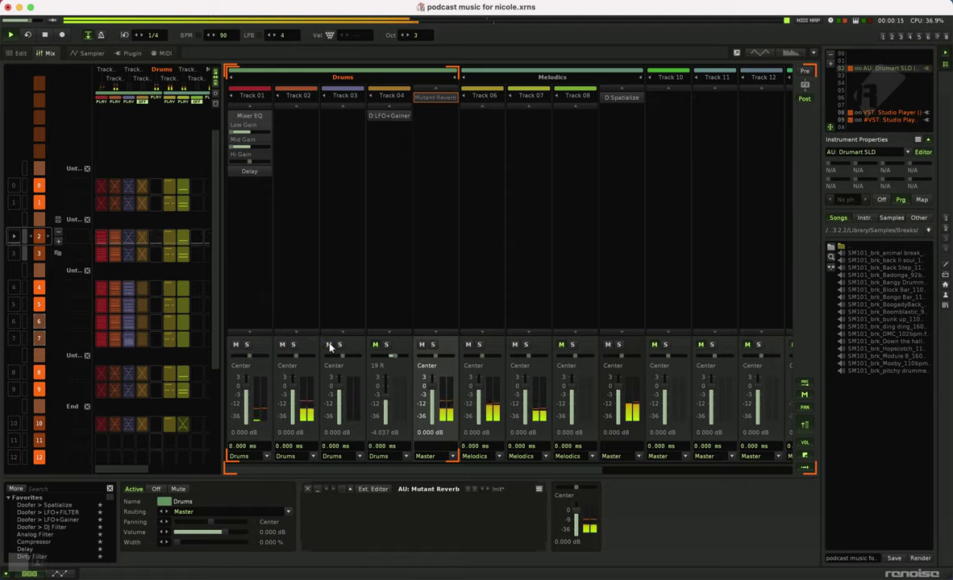
{"action": "left_click", "coordinate": [126, 229]}
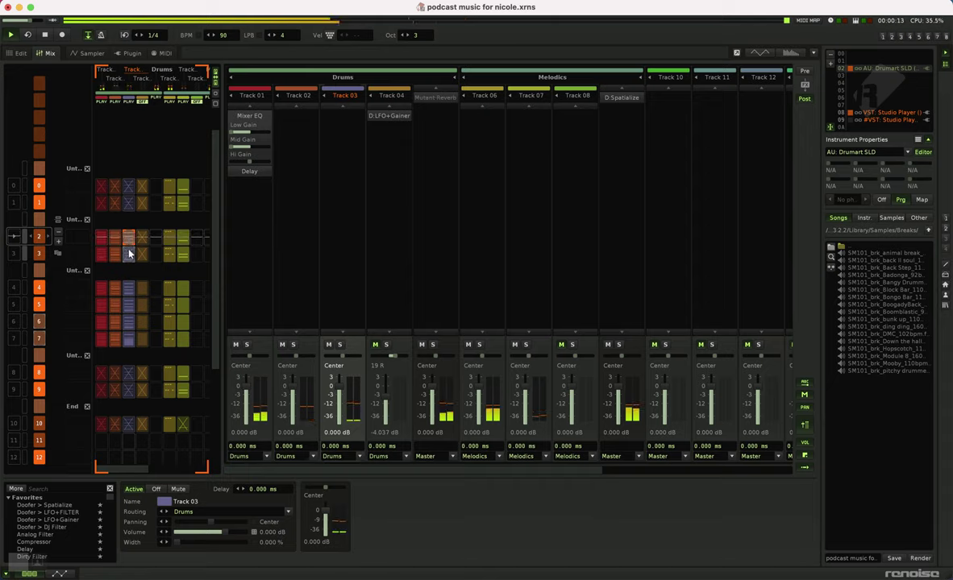
{"action": "left_click", "coordinate": [145, 257]}
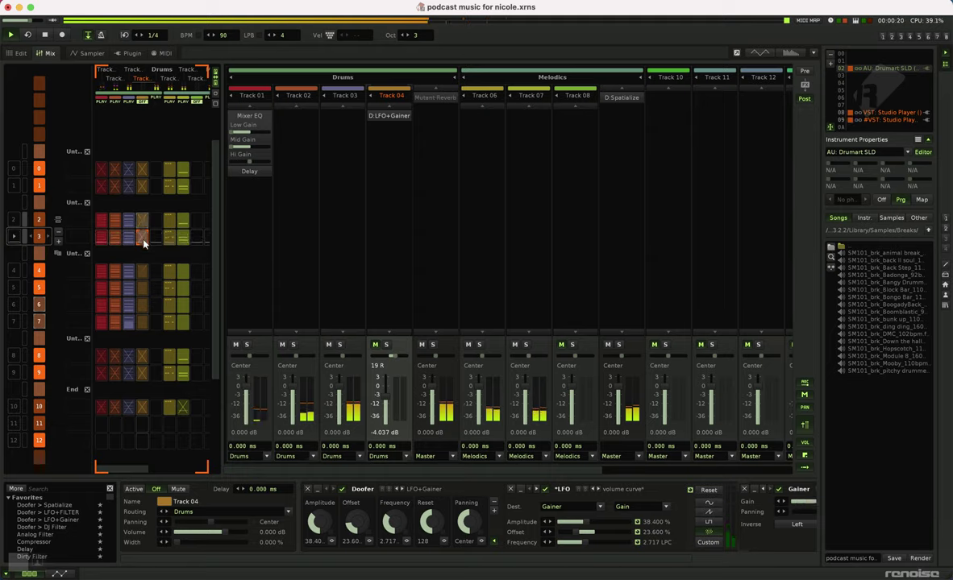
{"action": "left_click", "coordinate": [144, 241]}
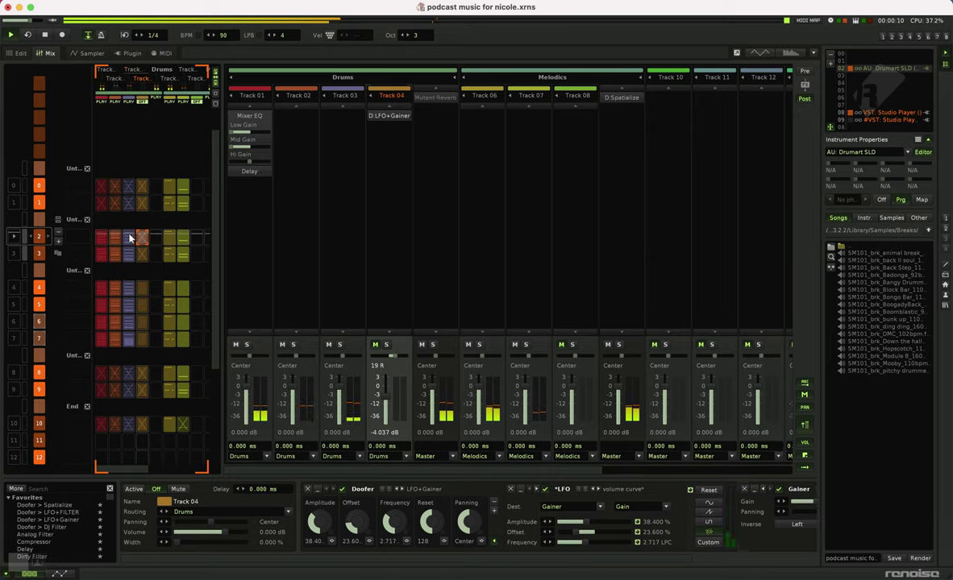
{"action": "left_click", "coordinate": [130, 238]}
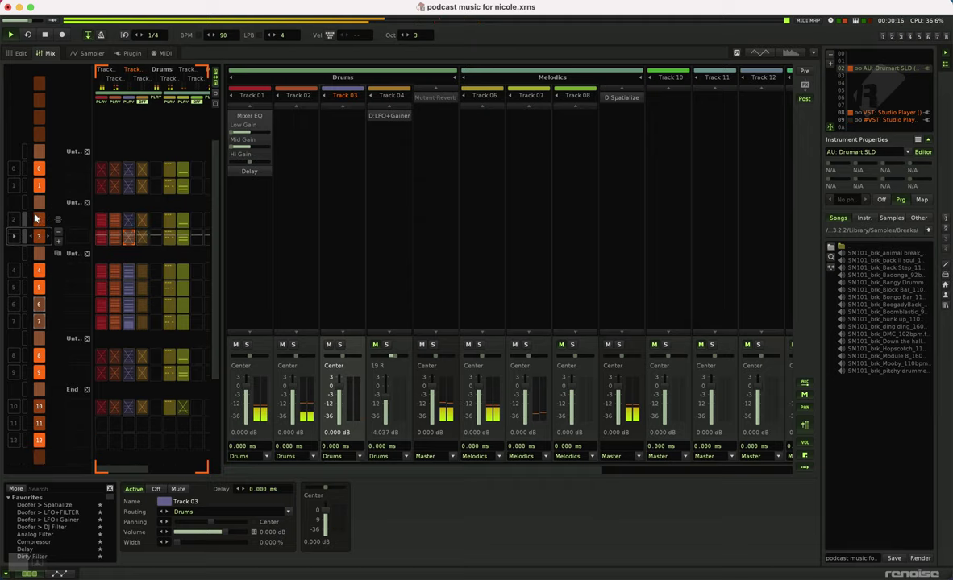
Restart playback from sequence slot 0.
{"action": "double_click", "coordinate": [14, 171]}
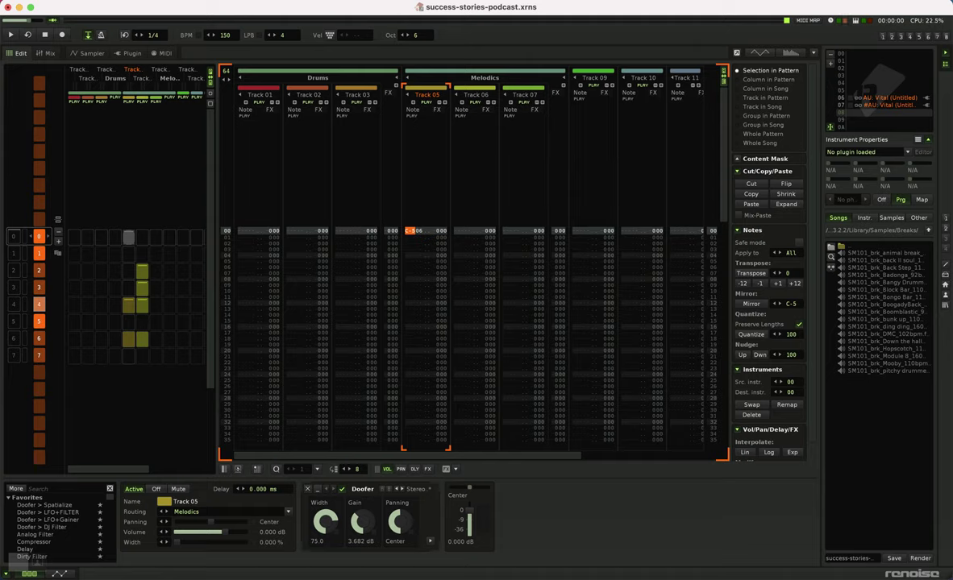
Select instrument 06, AU: Vital (Untitled), in the instrument list.
{"action": "left_click", "coordinate": [895, 98]}
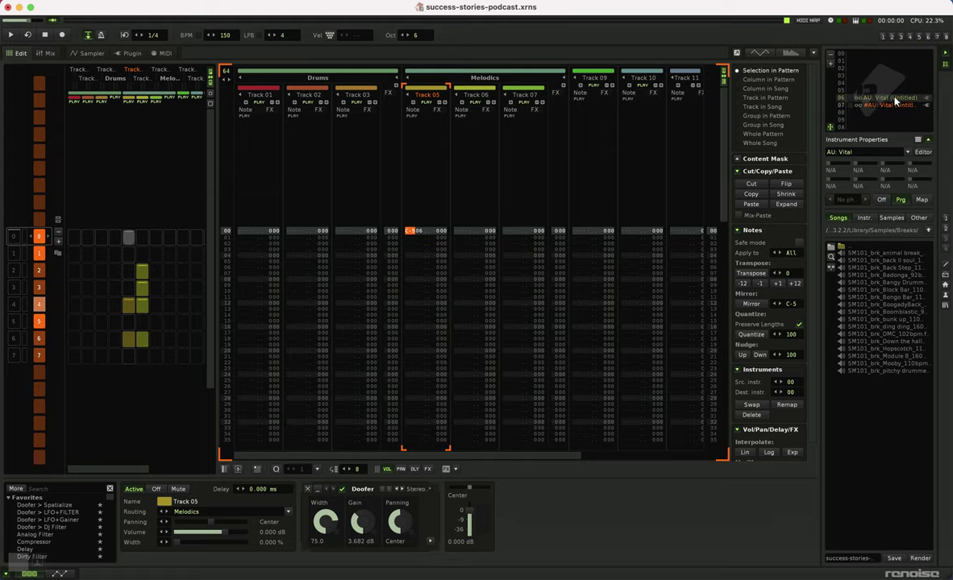
Load Vital's Point preset from the Sequence category and close the synth window.
{"action": "double_click", "coordinate": [895, 98]}
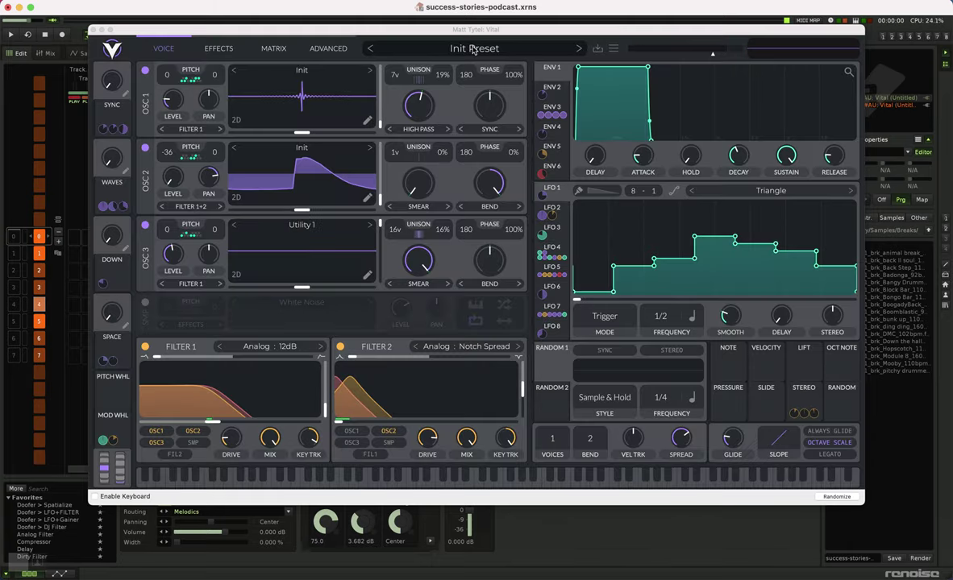
{"action": "left_click", "coordinate": [474, 50]}
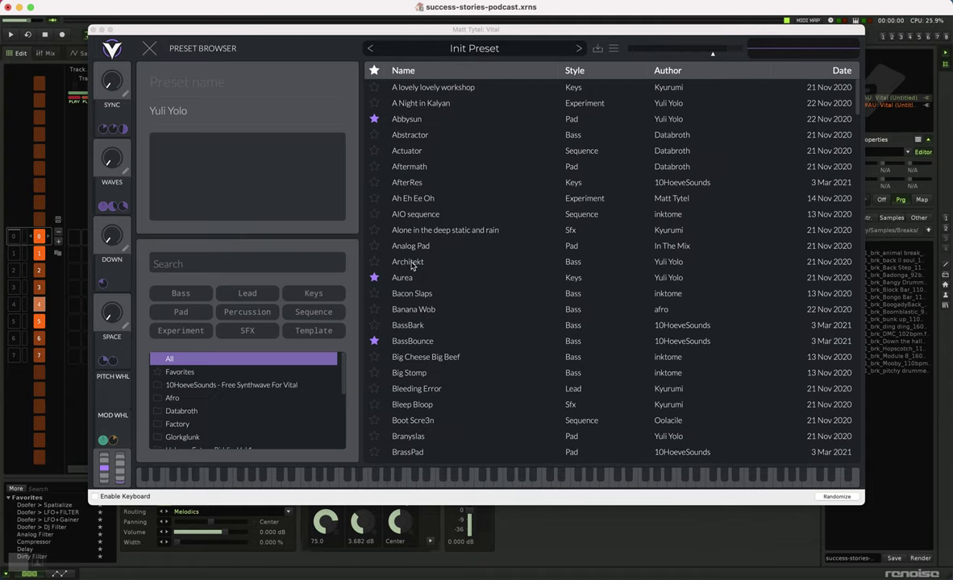
{"action": "left_click", "coordinate": [314, 314]}
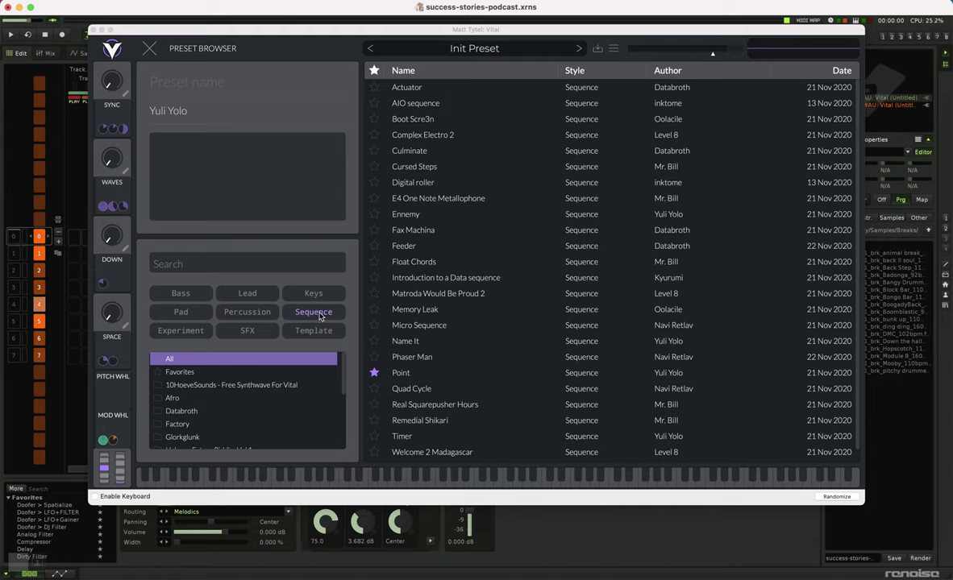
{"action": "scroll", "coordinate": [484, 236], "scroll_direction": "down", "scroll_amount": 1}
{"action": "scroll", "coordinate": [484, 235], "scroll_direction": "down", "scroll_amount": 1}
{"action": "left_click", "coordinate": [452, 362]}
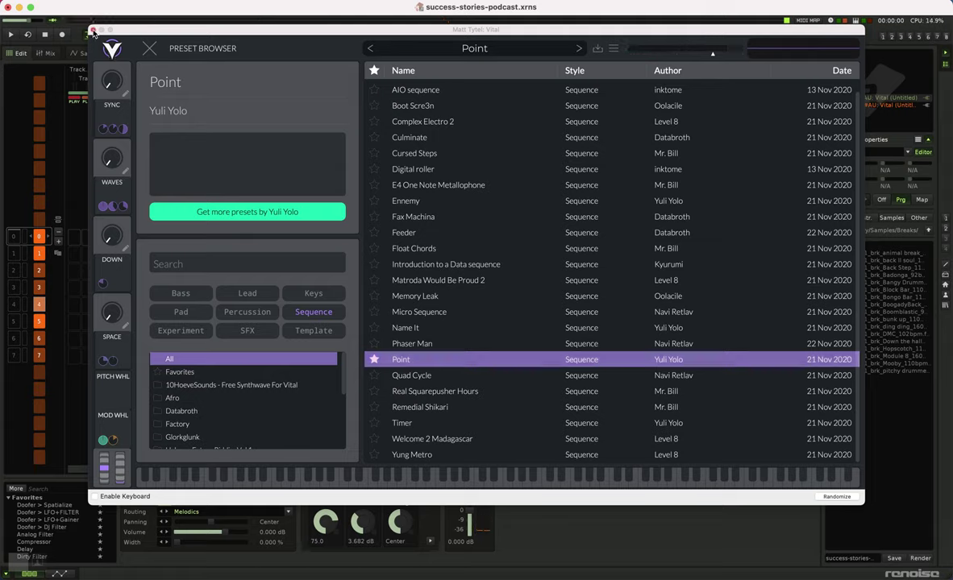
{"action": "left_click", "coordinate": [92, 31]}
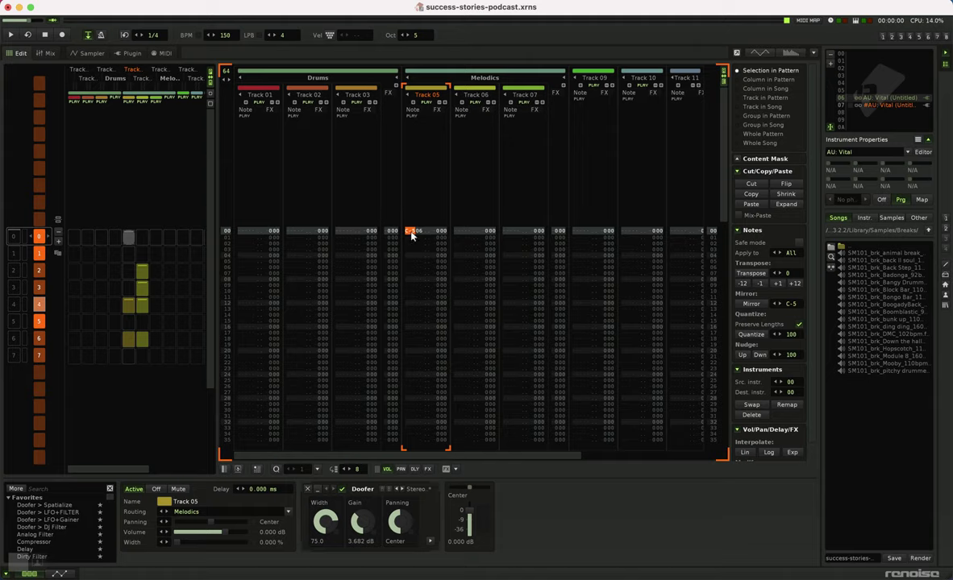
{"action": "left_click", "coordinate": [144, 274]}
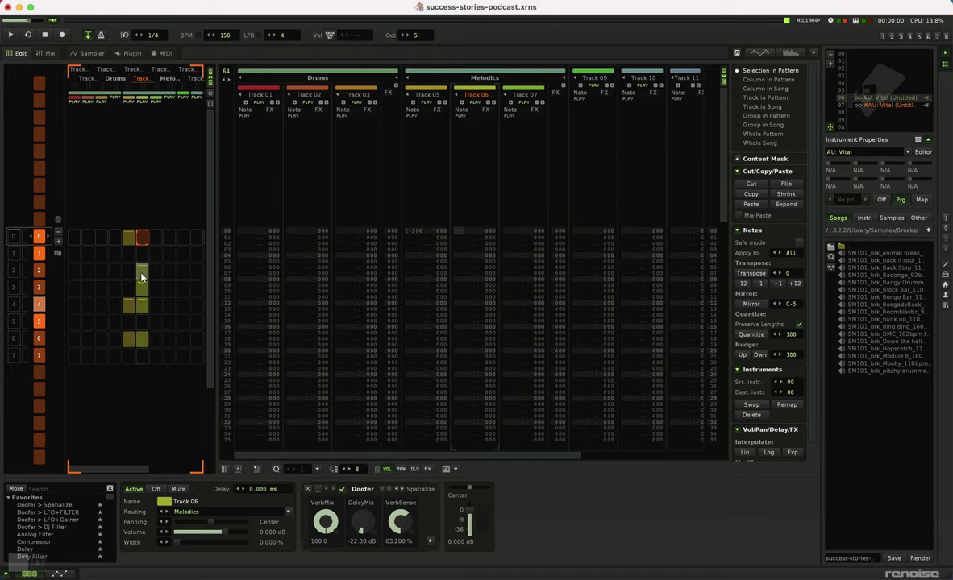
{"action": "scroll", "coordinate": [141, 276], "scroll_direction": "down", "scroll_amount": 2}
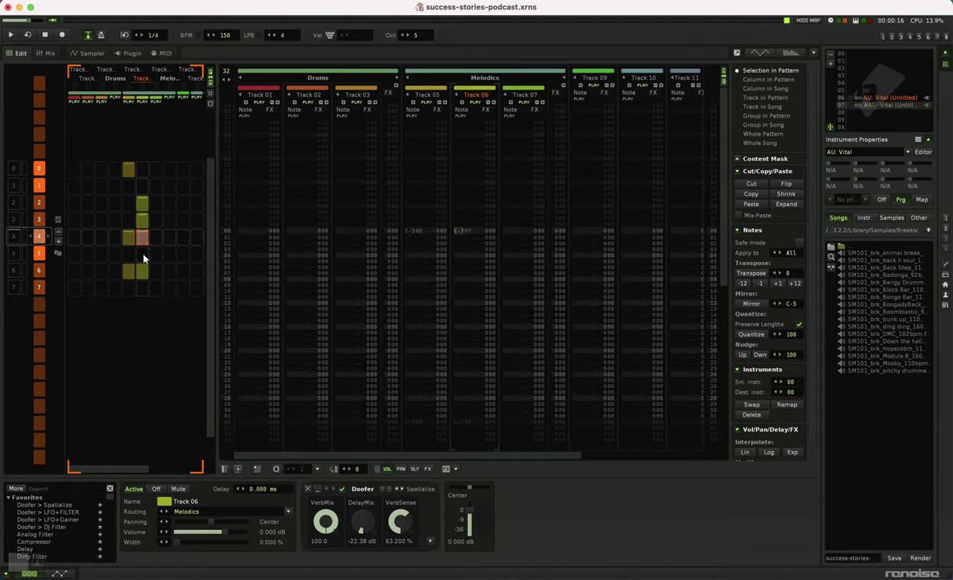
{"action": "left_click", "coordinate": [129, 237]}
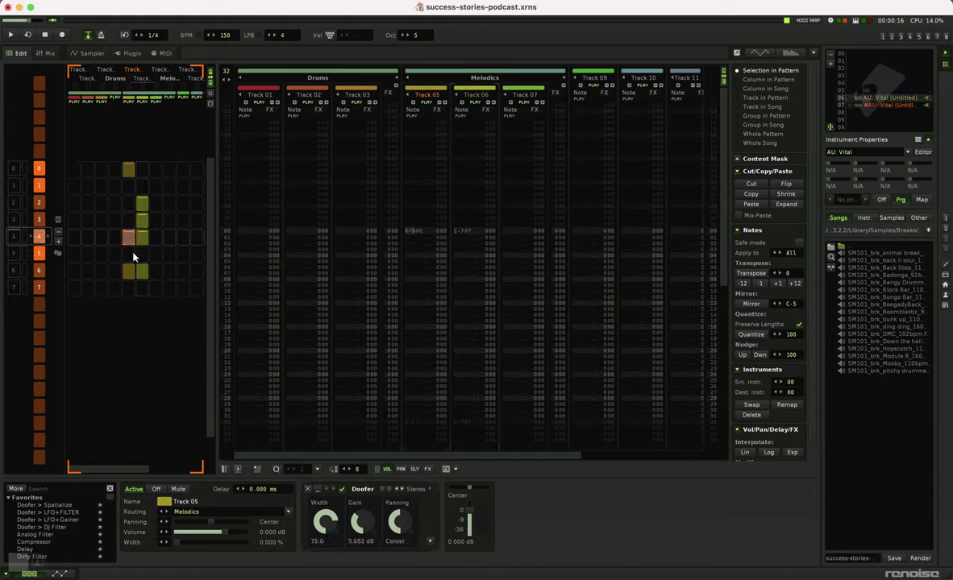
{"action": "left_click", "coordinate": [125, 172]}
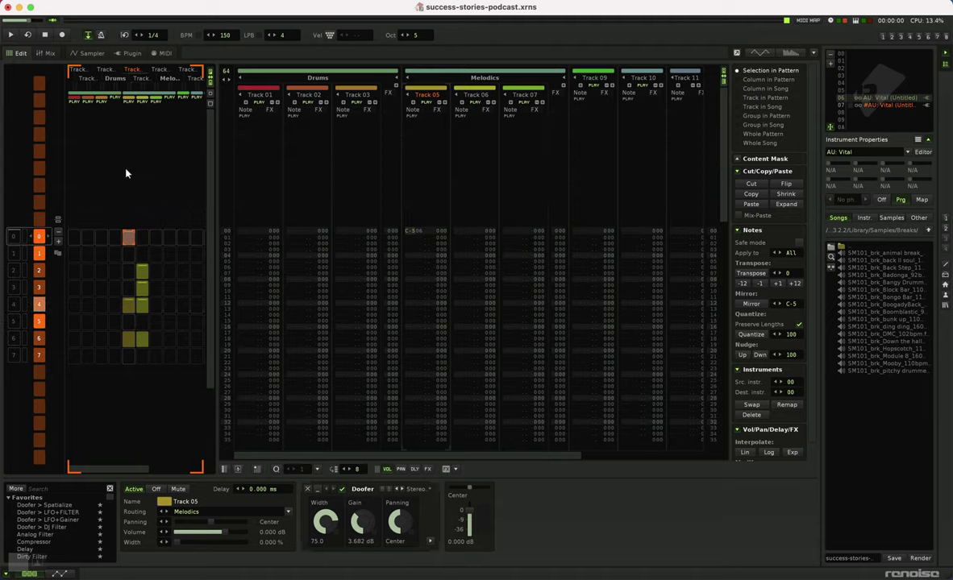
Play the success-stories song from sequence row 0 through to its final pattern.
{"action": "left_click", "coordinate": [13, 238]}
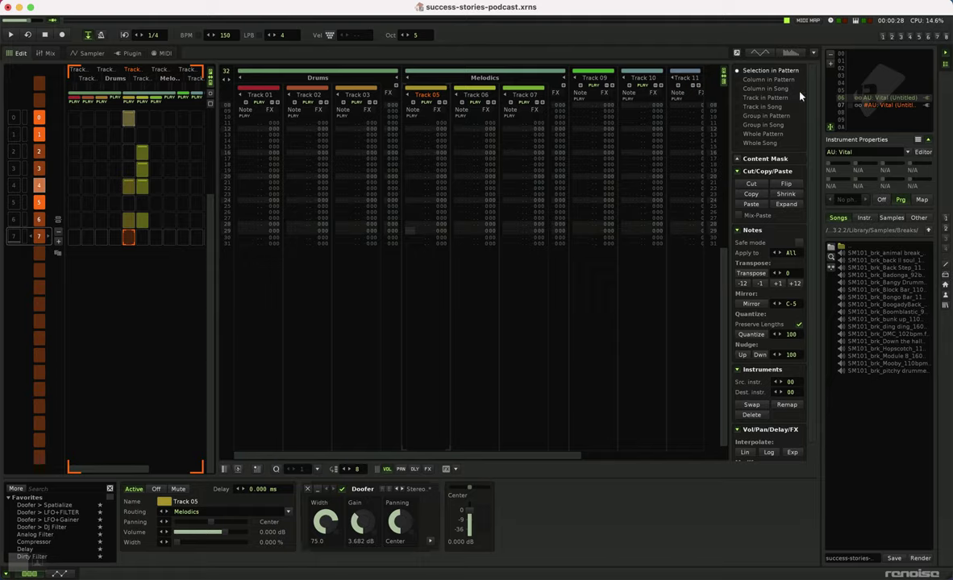
{"action": "double_click", "coordinate": [875, 99]}
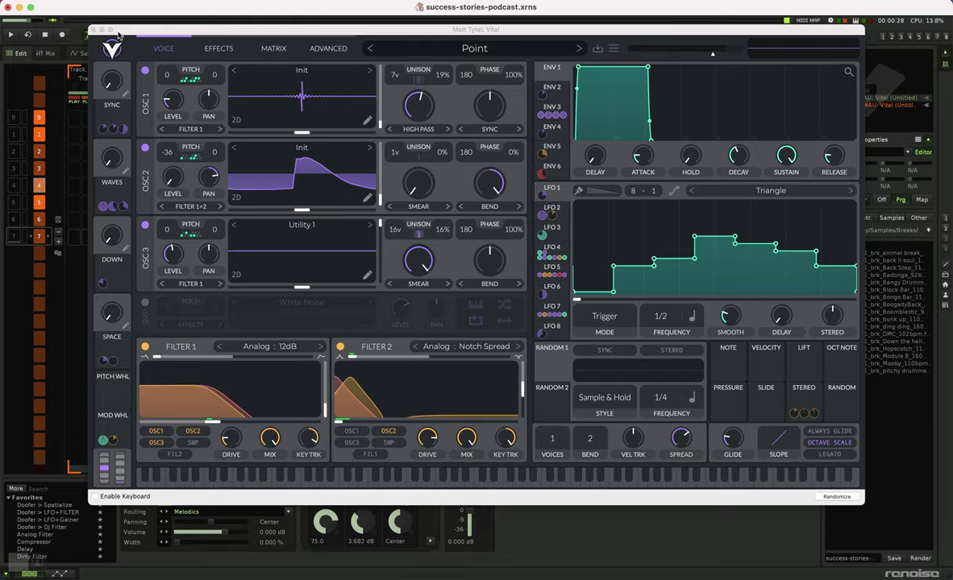
{"action": "left_click", "coordinate": [92, 30]}
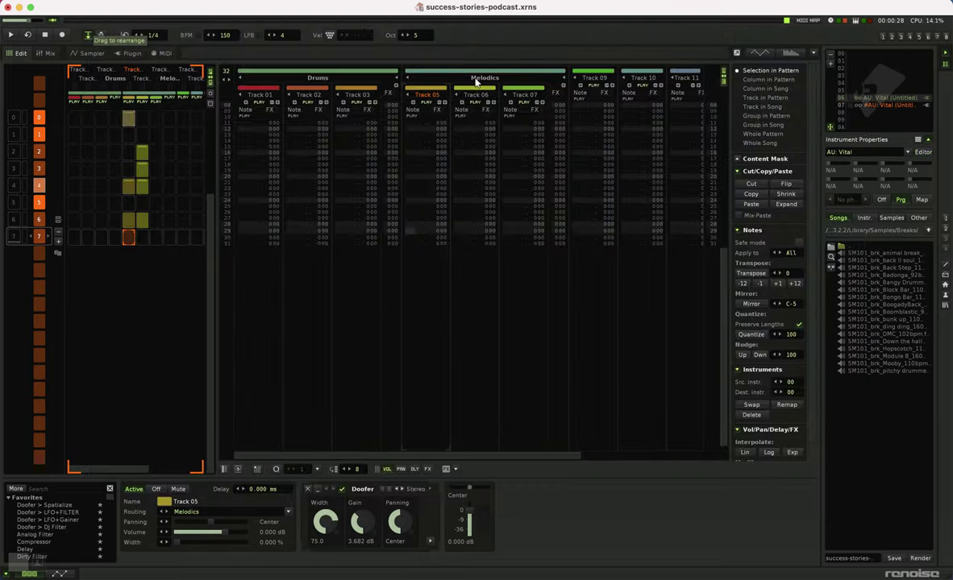